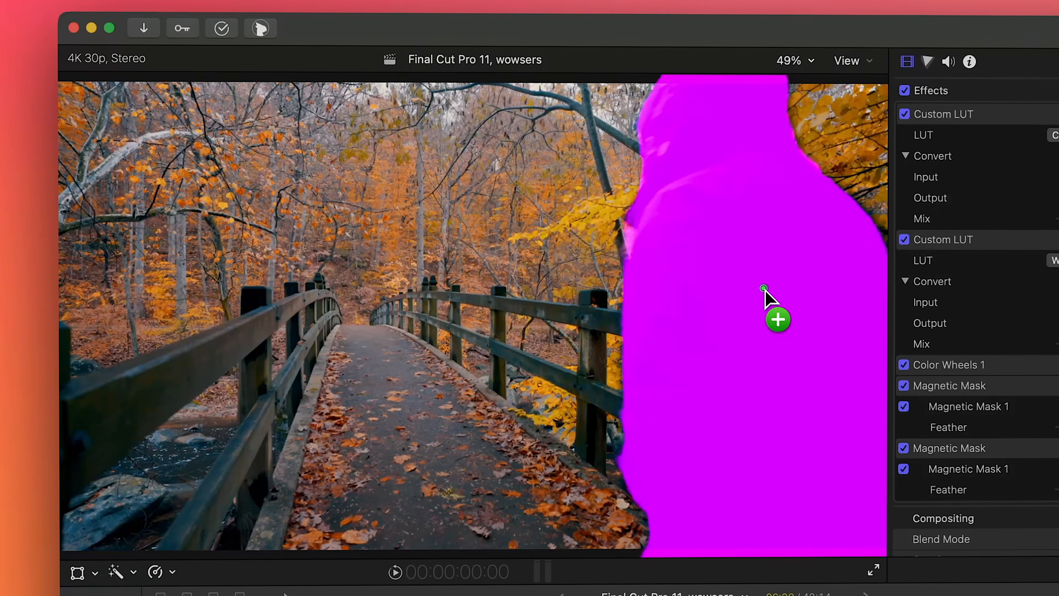
Apply the Magnetic Mask effect to the hooded person on the bridge.
{"action": "left_click", "coordinate": [758, 310]}
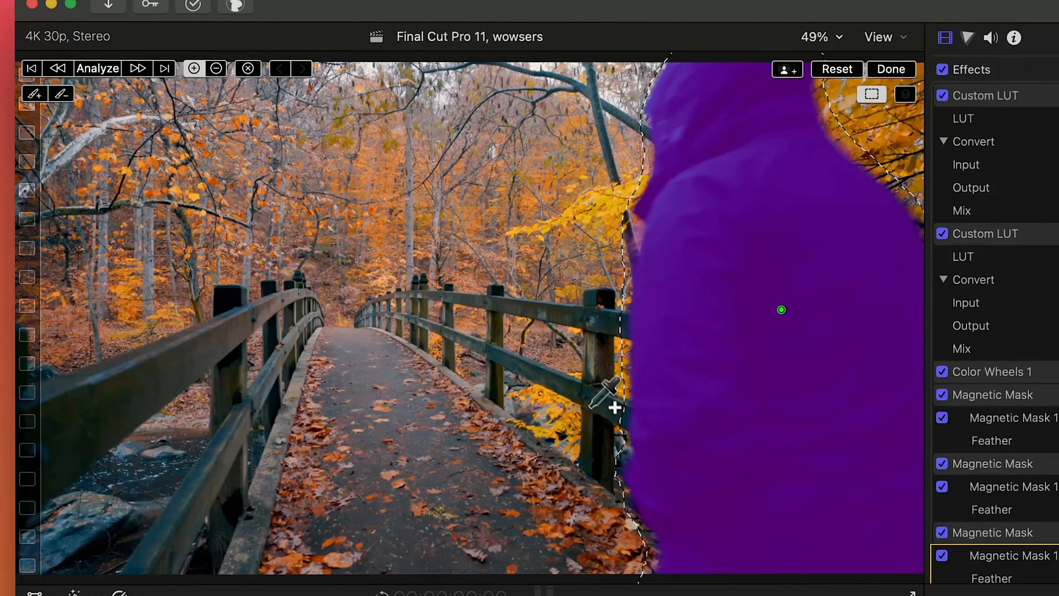
{"action": "left_click", "coordinate": [585, 394]}
{"action": "left_click", "coordinate": [423, 421]}
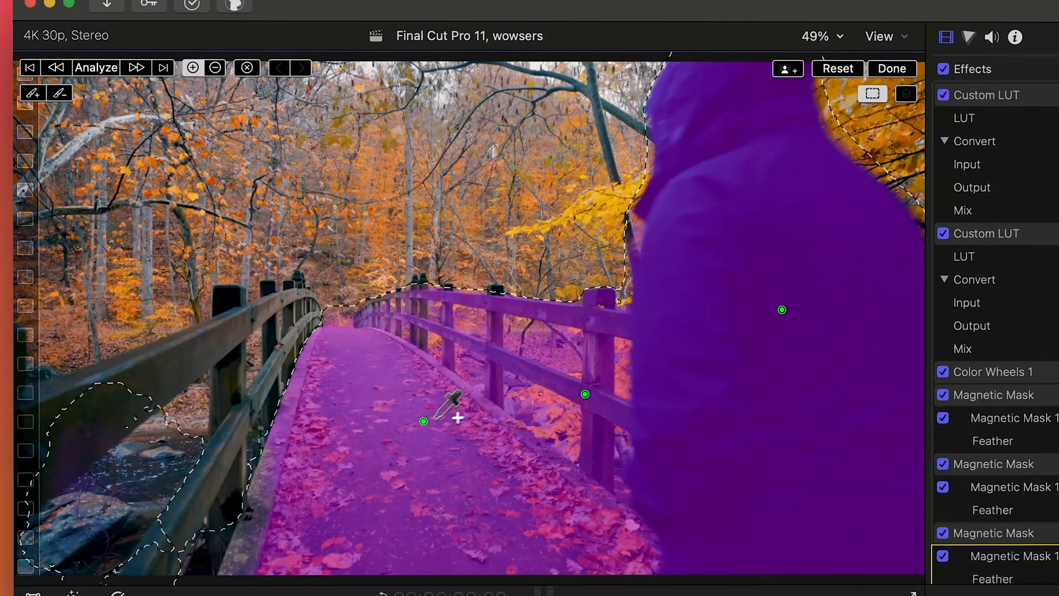
{"action": "key", "text": "super+z"}
{"action": "key", "text": "super+z"}
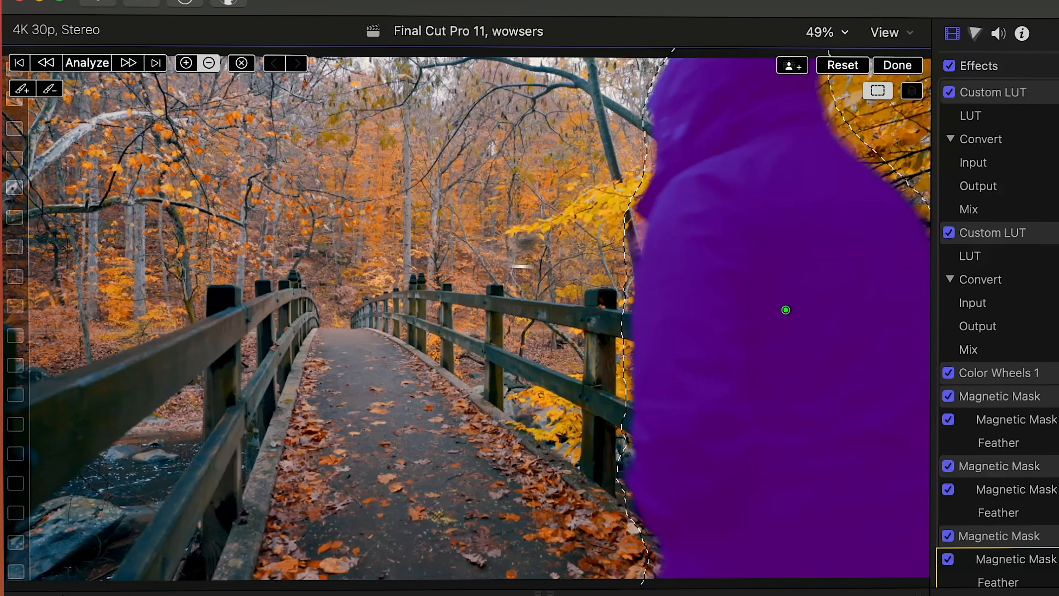
Subtract two spots where the fence rails meet the hooded person from the Magnetic Mask.
{"action": "left_click", "coordinate": [629, 317]}
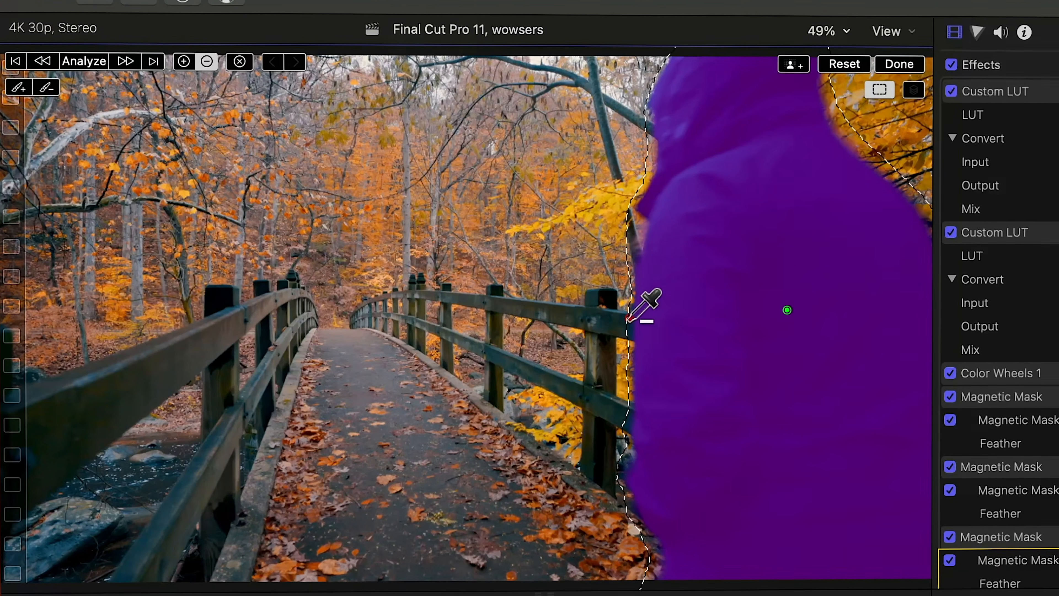
{"action": "left_click", "coordinate": [625, 416]}
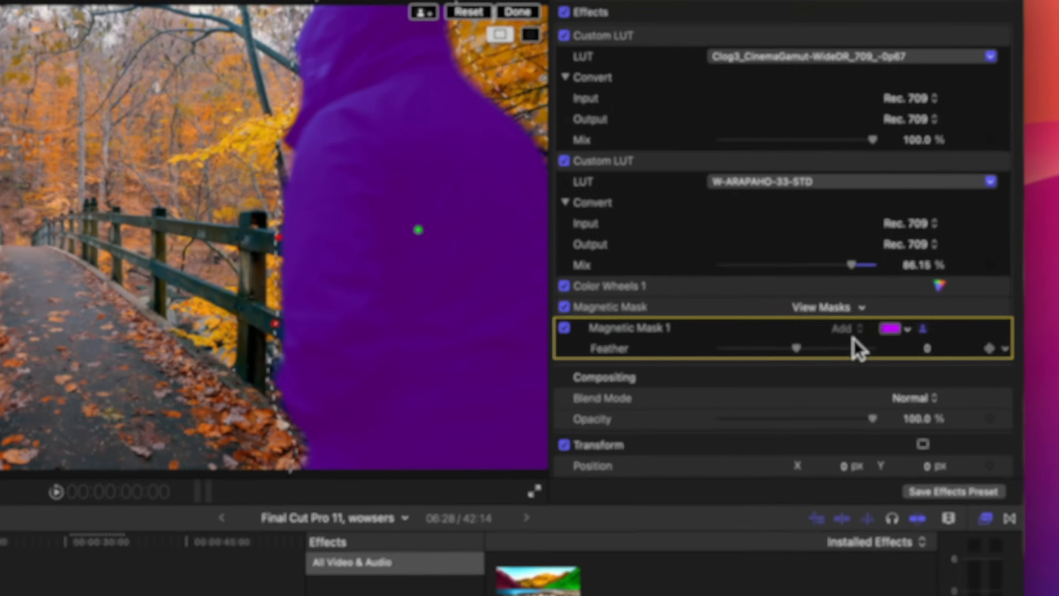
{"action": "left_click_drag", "start_coordinate": [832, 285], "coordinate": [796, 286]}
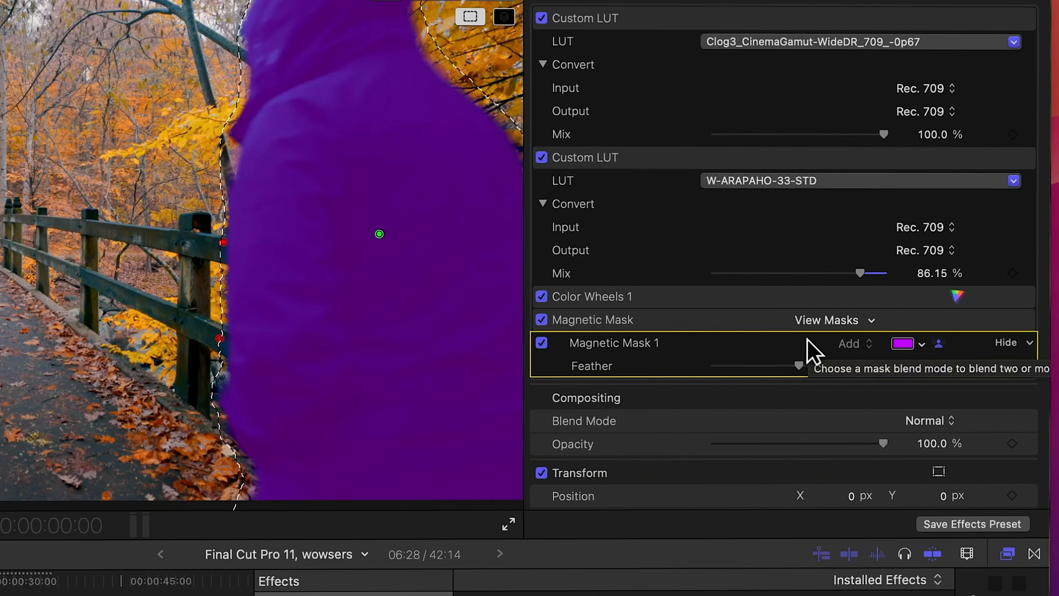
{"action": "left_click_drag", "start_coordinate": [797, 365], "coordinate": [840, 368]}
{"action": "key", "text": "super+z"}
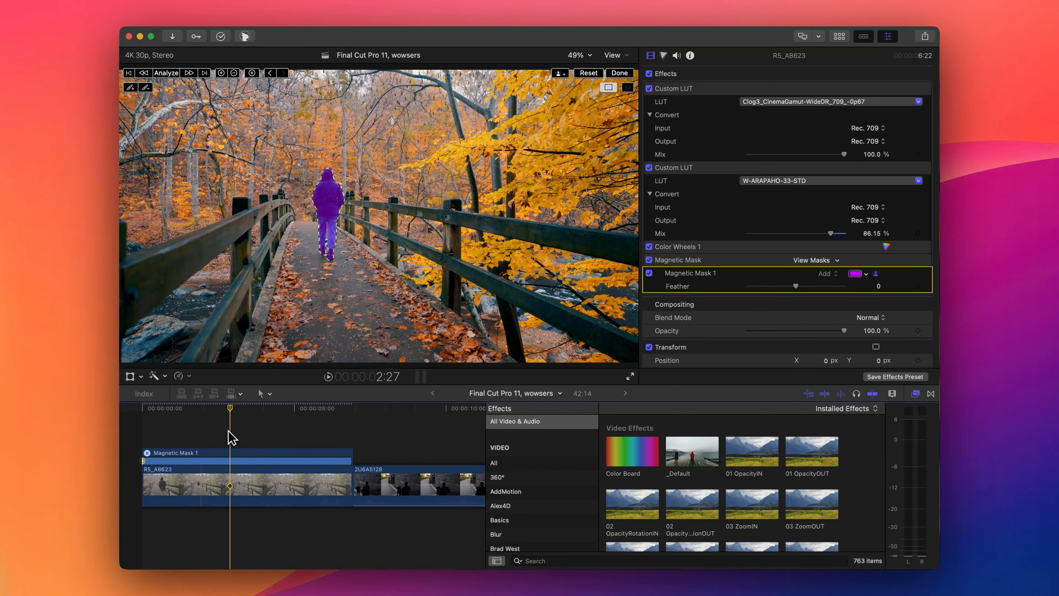
Duplicate clip R5_A8623 and place the copy as a connected clip directly above the original at the timeline start.
{"action": "left_click", "coordinate": [213, 484]}
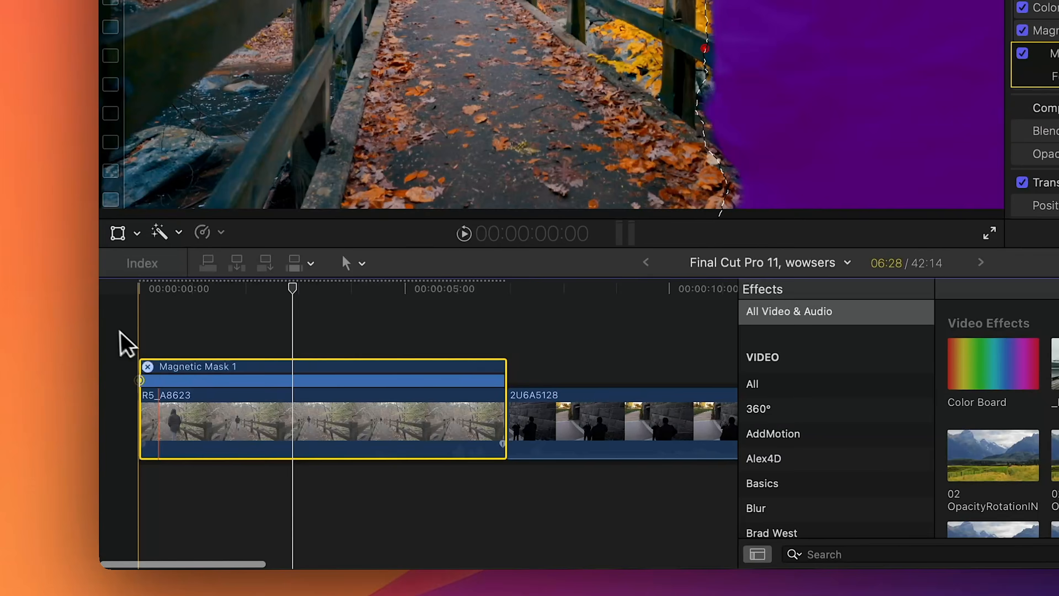
{"action": "left_click", "coordinate": [119, 332]}
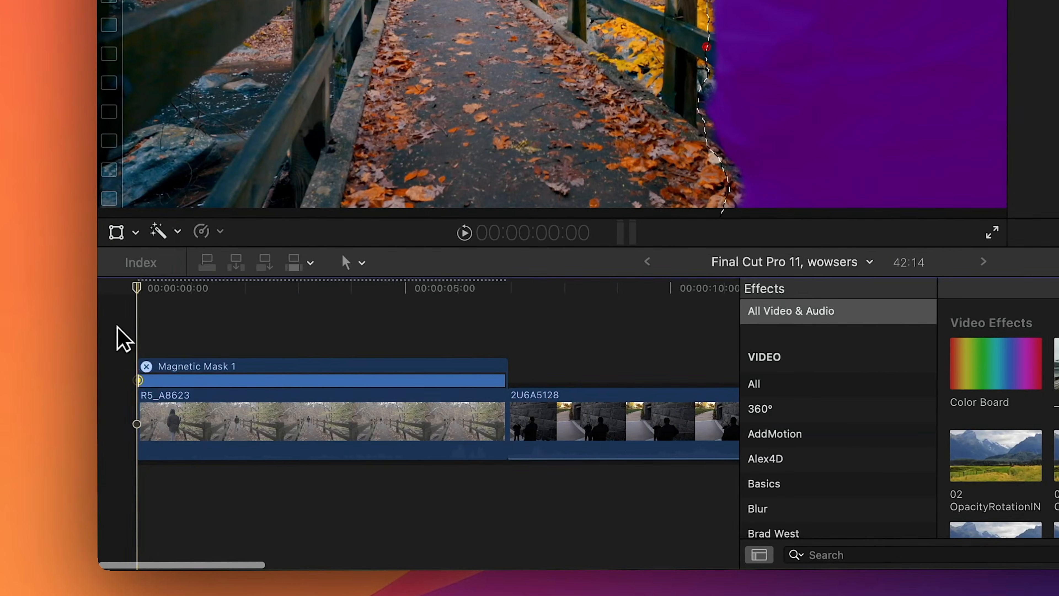
{"action": "key", "text": "super+v"}
{"action": "left_click_drag", "start_coordinate": [222, 402], "coordinate": [220, 324]}
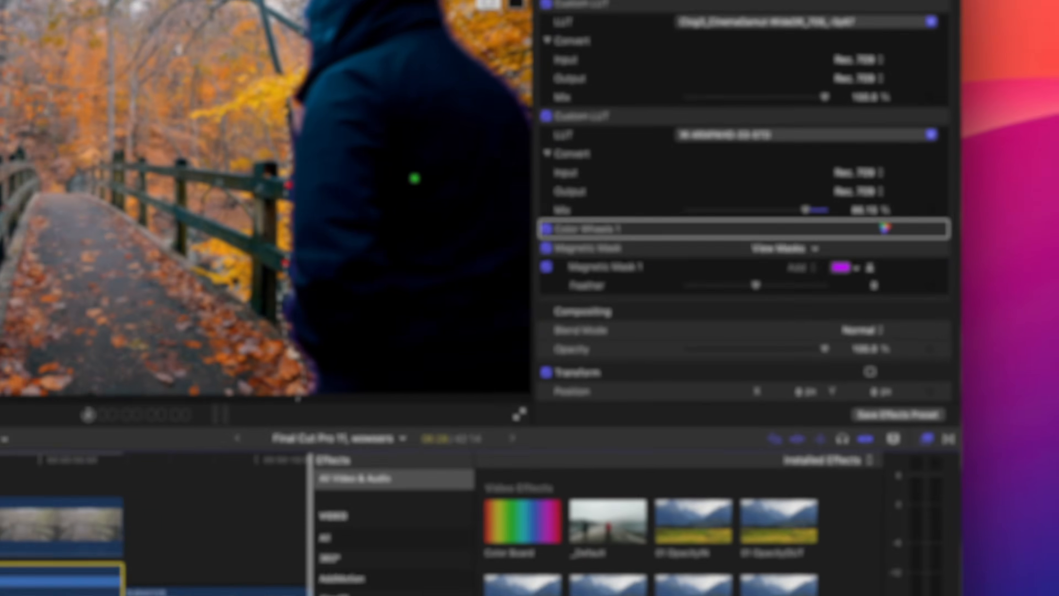
Disable Magnetic Mask 1 and its Magnetic Mask effect on the lower R5_A8623 clip.
{"action": "left_click", "coordinate": [650, 276]}
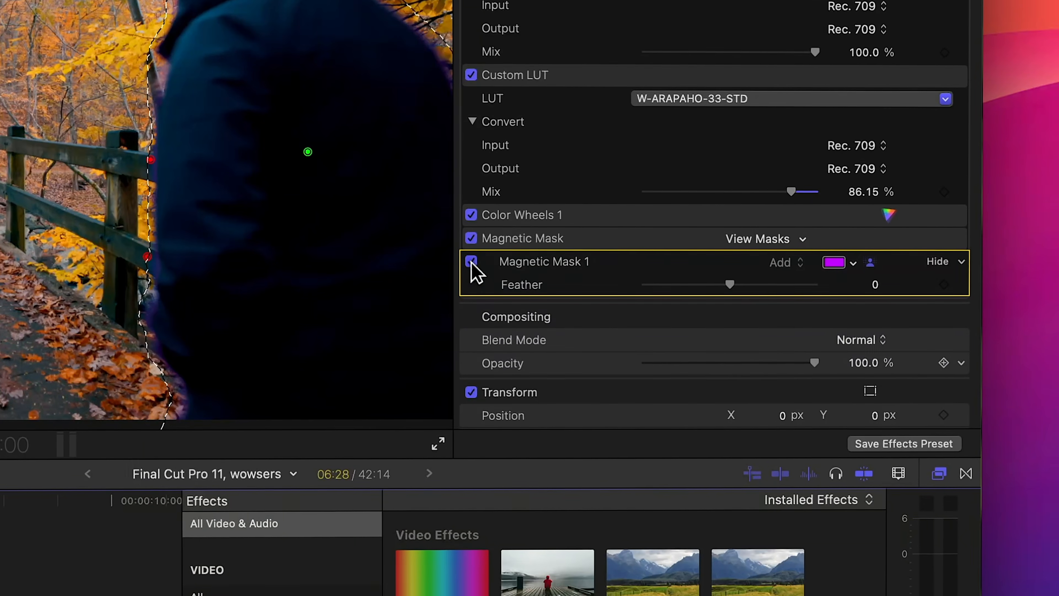
{"action": "left_click", "coordinate": [472, 263]}
{"action": "left_click", "coordinate": [471, 239]}
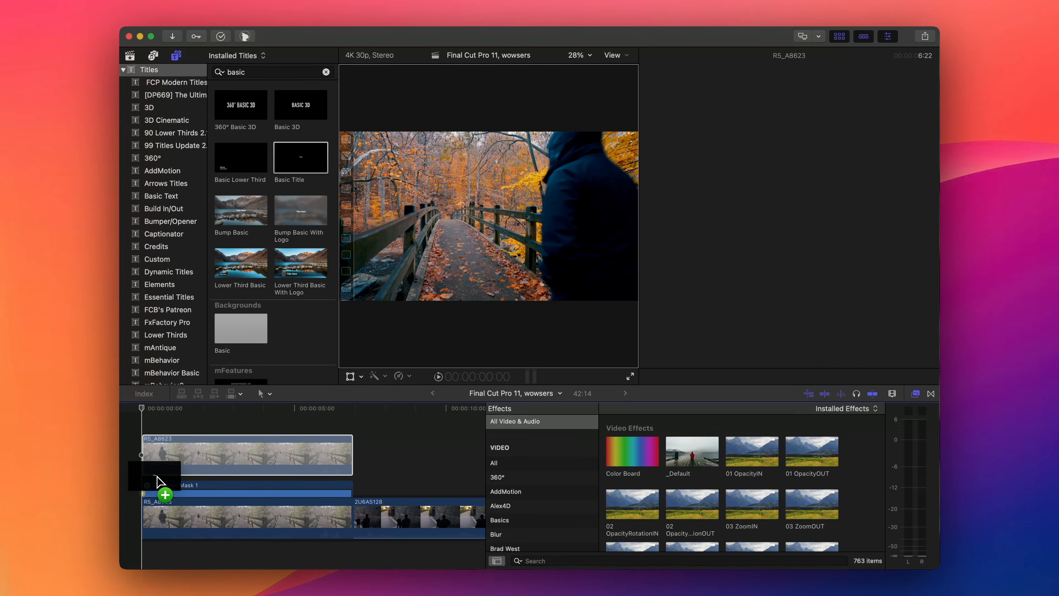
Insert a Basic Title between the two stacked R5_A8623 clips and set its text to HELLO.
{"action": "left_click_drag", "start_coordinate": [157, 476], "coordinate": [160, 482]}
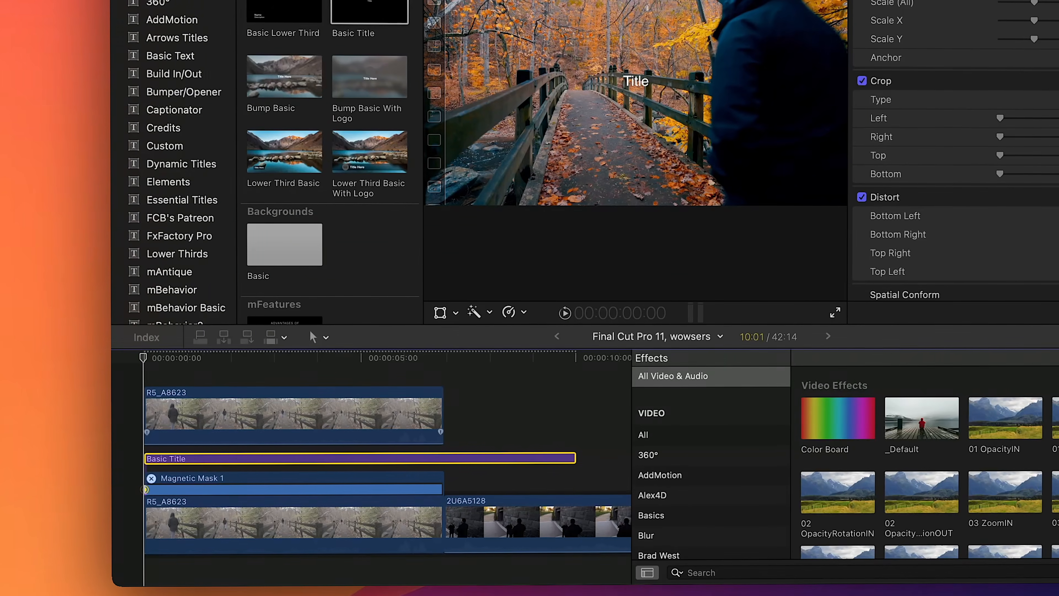
{"action": "key", "text": "super+ctrl+1"}
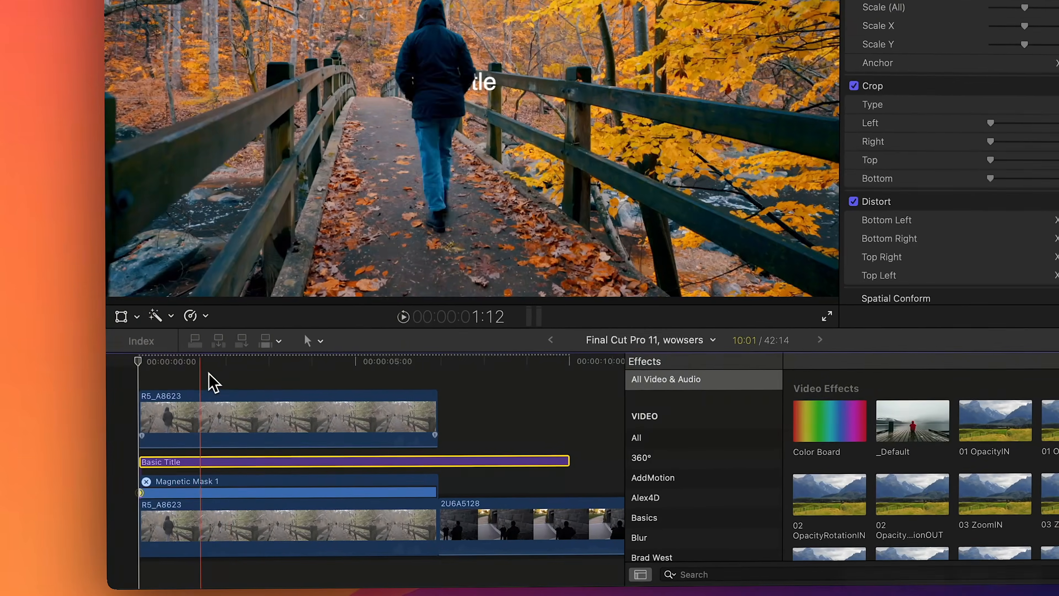
{"action": "left_click", "coordinate": [663, 55]}
{"action": "double_click", "coordinate": [660, 107]}
{"action": "type", "text": "HELLO"}
Play the title composite from the timeline start and view the upper clip's color corrections.
{"action": "left_click", "coordinate": [132, 375]}
{"action": "key", "text": "space"}
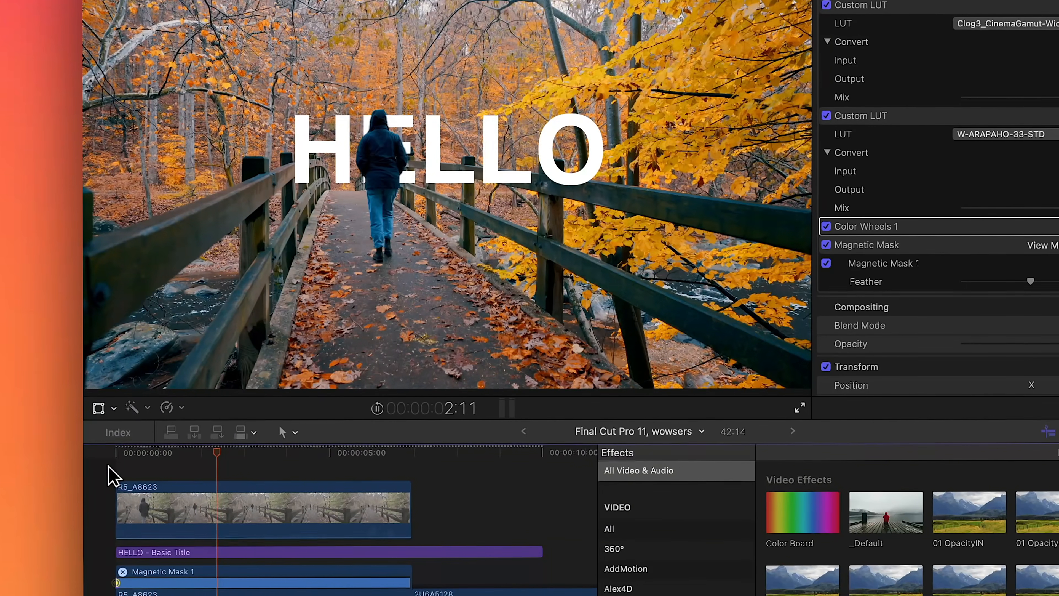
{"action": "key", "text": "space"}
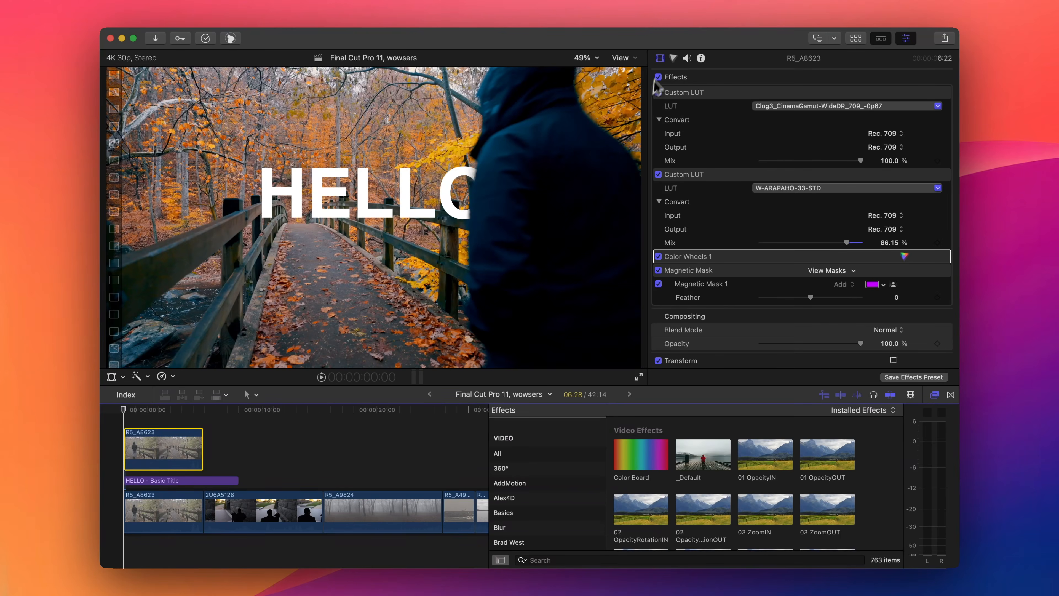
{"action": "left_click", "coordinate": [672, 58]}
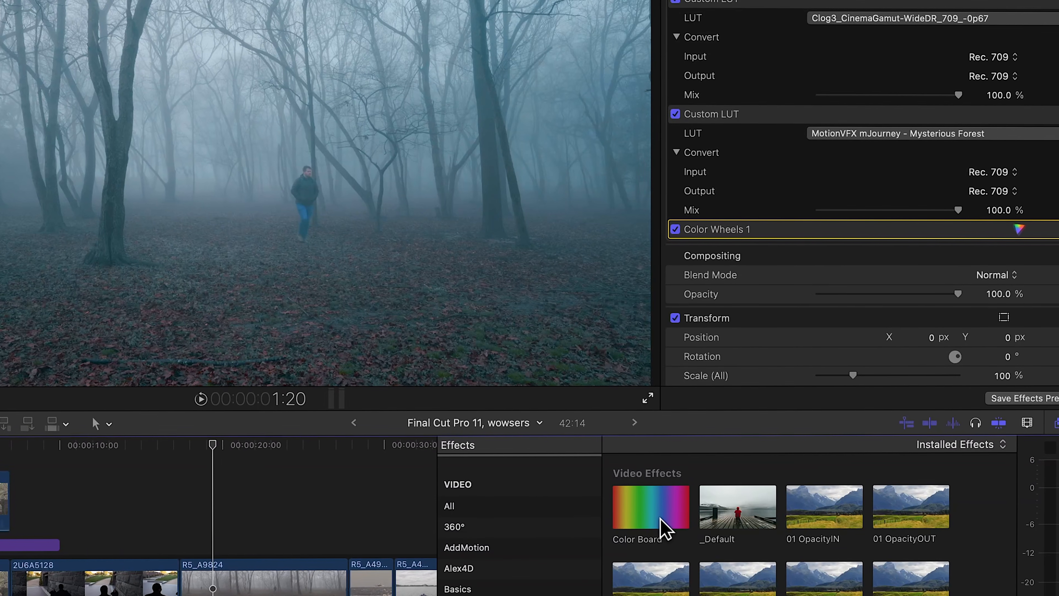
Apply the Color Board effect to the walking man in clip R5_A9824 as a Magnetic Mask and analyze the clip.
{"action": "left_click", "coordinate": [643, 511]}
{"action": "left_click_drag", "start_coordinate": [648, 522], "coordinate": [305, 198]}
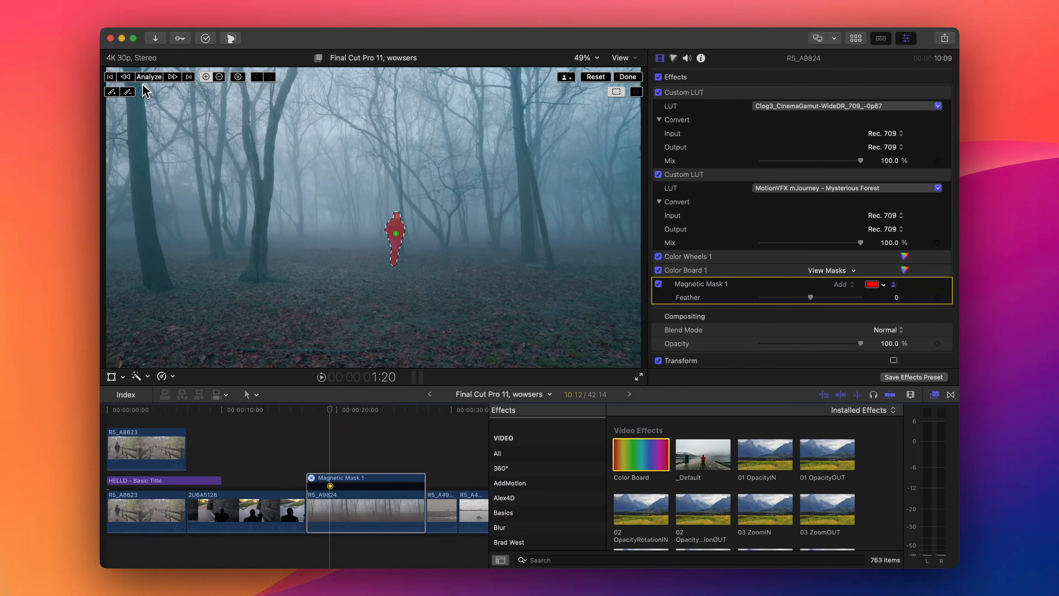
{"action": "left_click", "coordinate": [148, 78]}
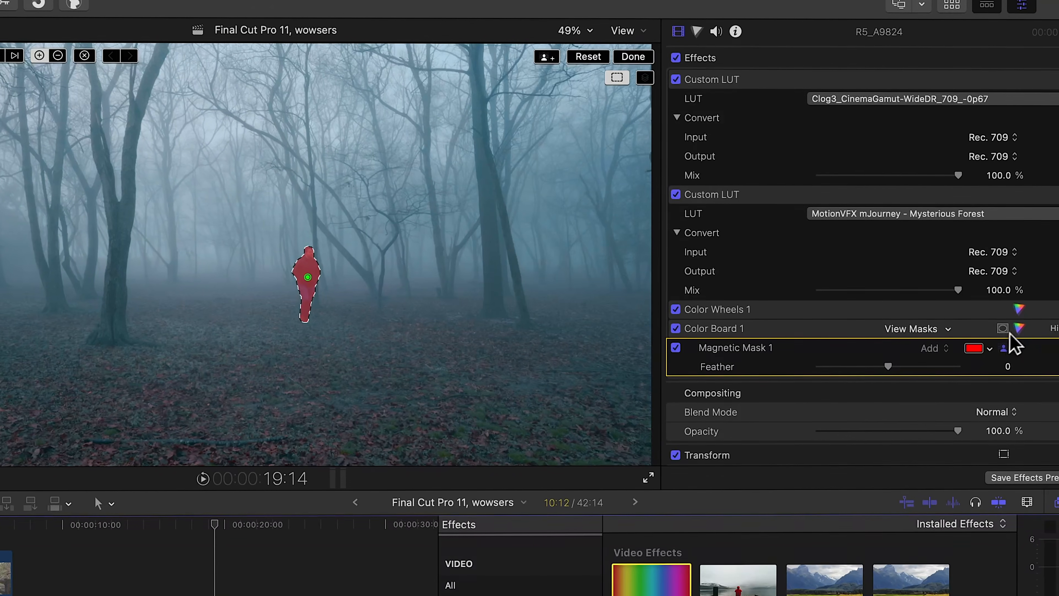
Raise the midtones exposure of the masked man in Color Board 1, keep global exposure at 0%, and play the result.
{"action": "left_click", "coordinate": [1019, 329]}
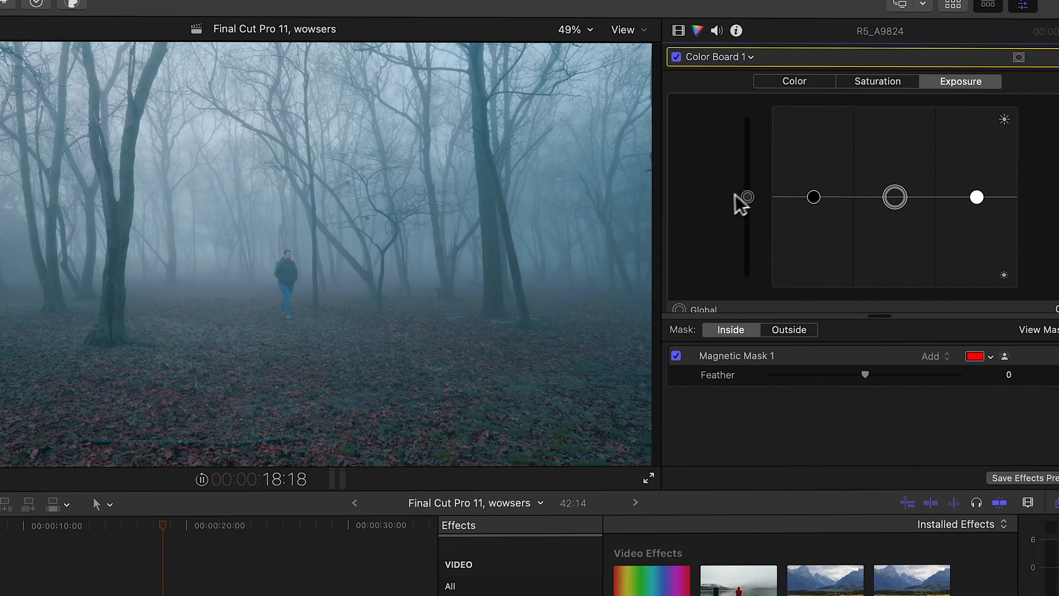
{"action": "left_click_drag", "start_coordinate": [735, 195], "coordinate": [745, 168]}
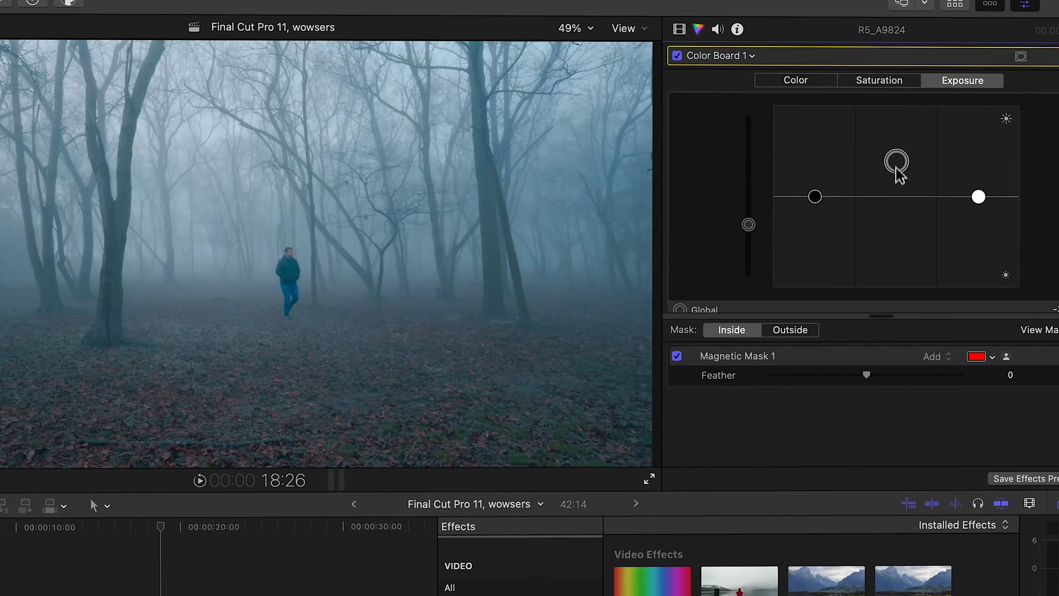
{"action": "left_click_drag", "start_coordinate": [749, 224], "coordinate": [747, 218]}
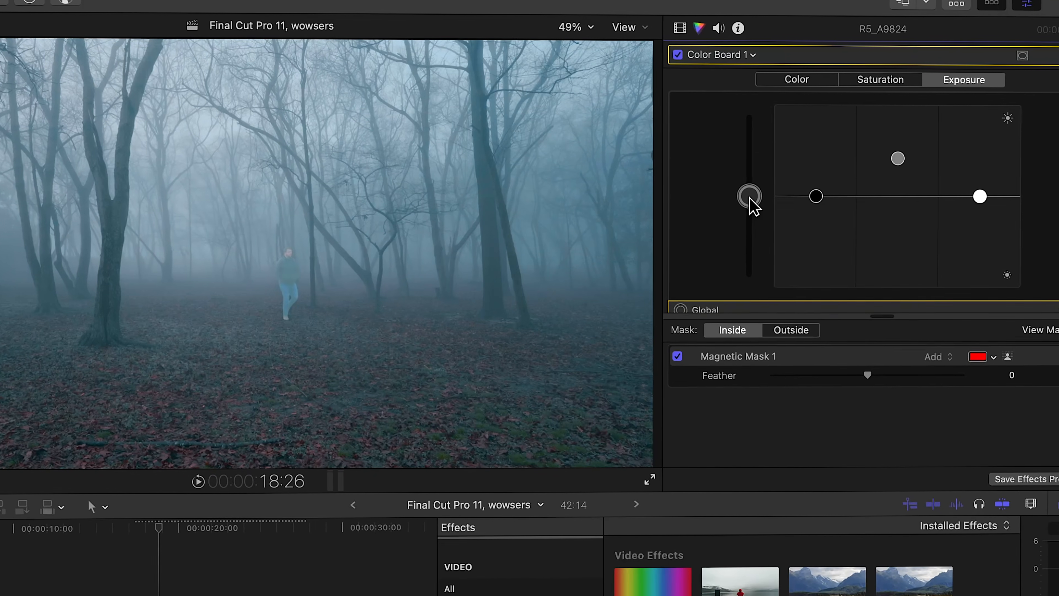
{"action": "key", "text": "space"}
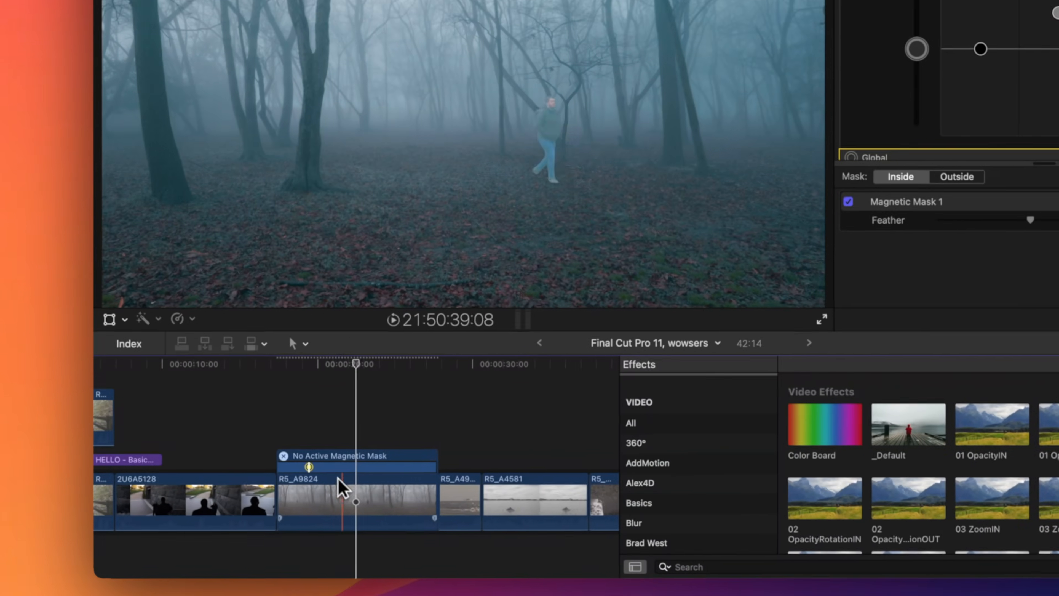
Delete the middle section of the mask analysis from clip R5_A9824 in the Magnetic Mask Editor.
{"action": "right_click", "coordinate": [288, 514]}
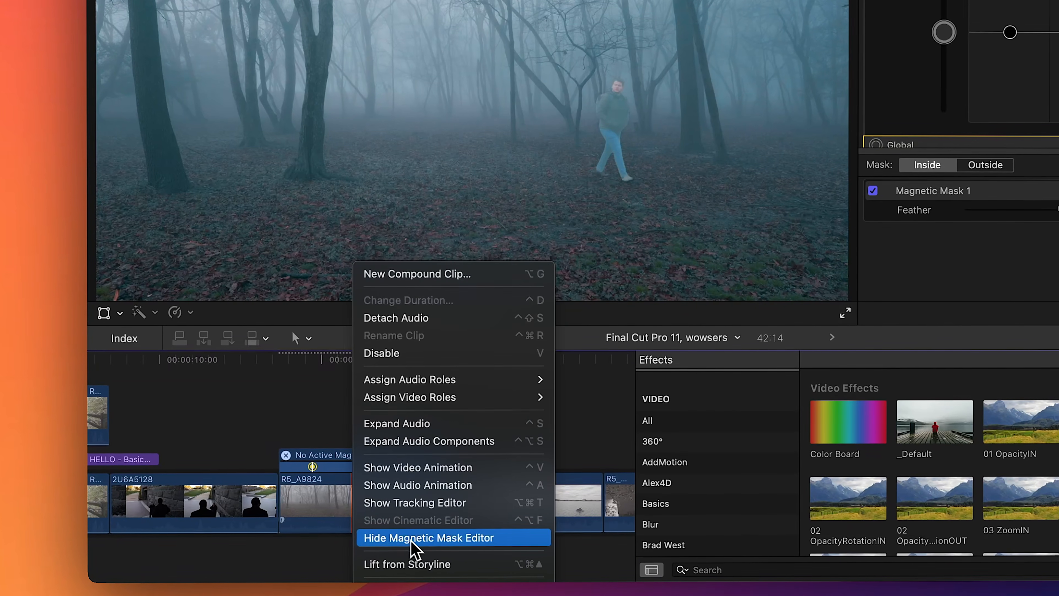
{"action": "left_click", "coordinate": [427, 545]}
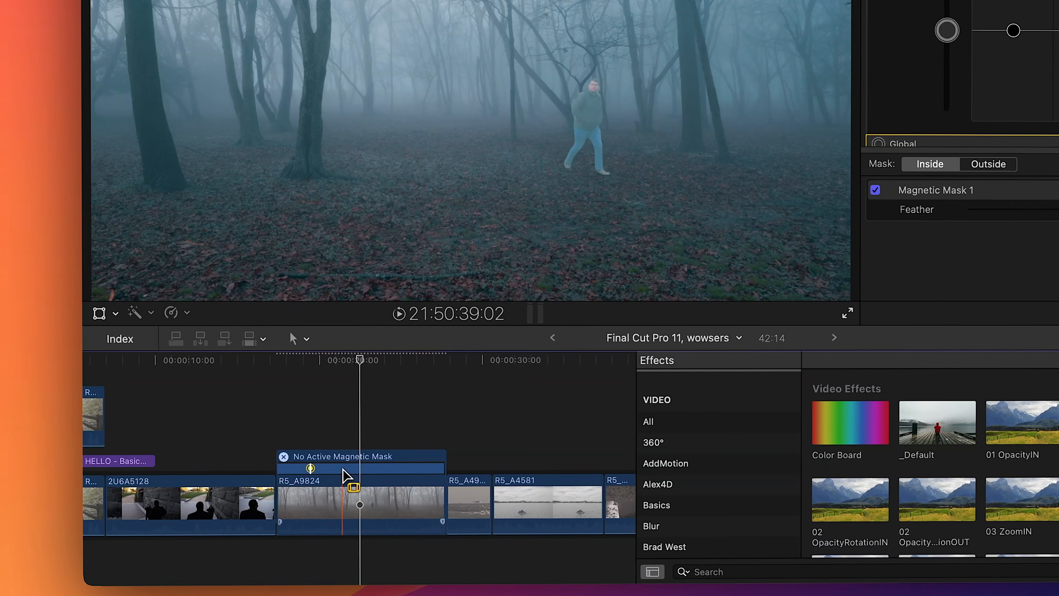
{"action": "left_click_drag", "start_coordinate": [342, 469], "coordinate": [385, 469]}
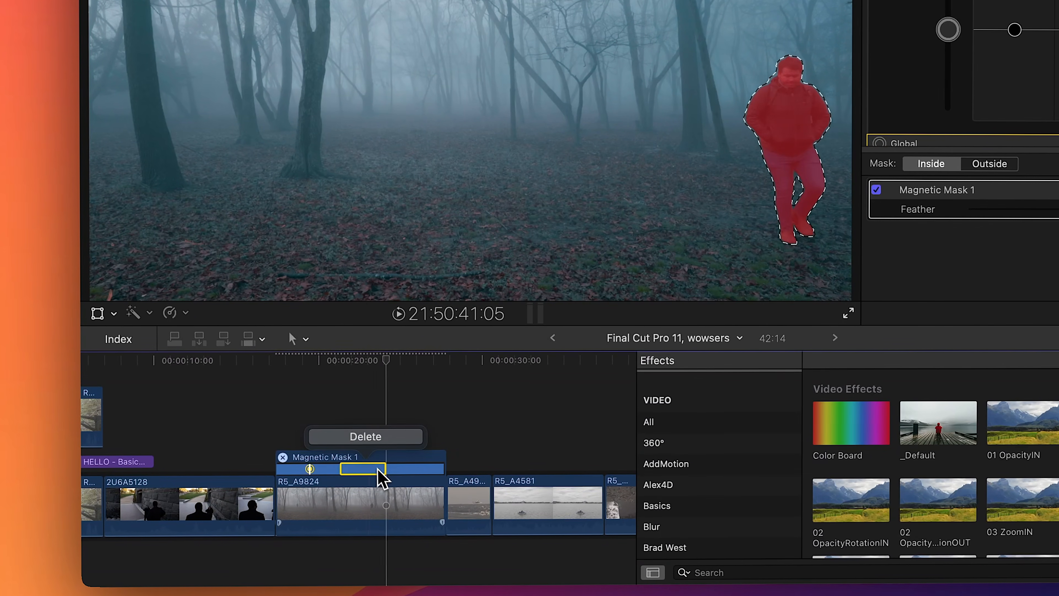
{"action": "left_click", "coordinate": [365, 437]}
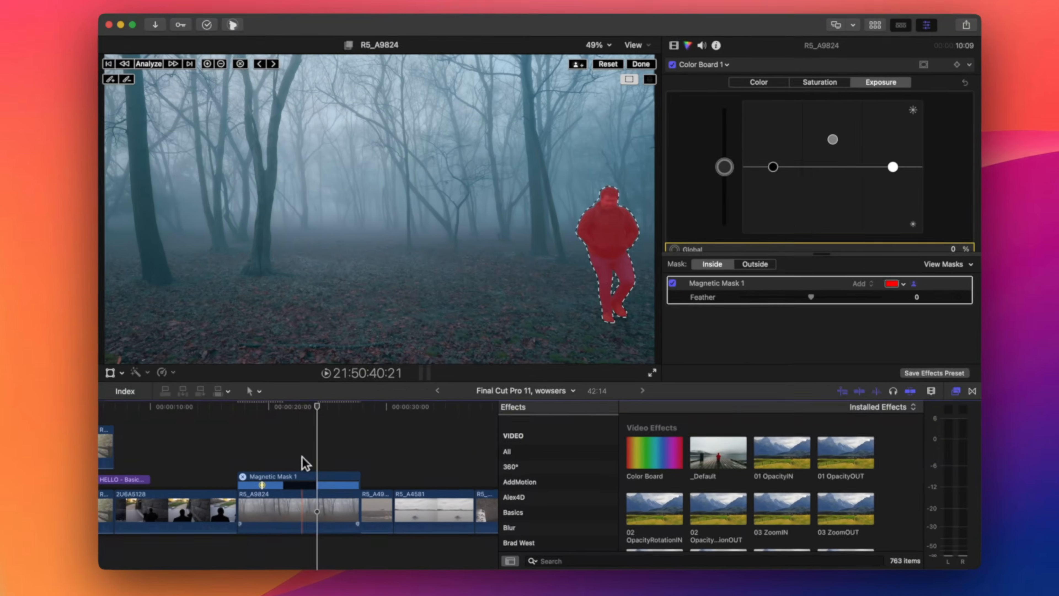
Mask the walking man again at 22:26 within the unanalyzed gap and analyze the clip again.
{"action": "left_click", "coordinate": [363, 460]}
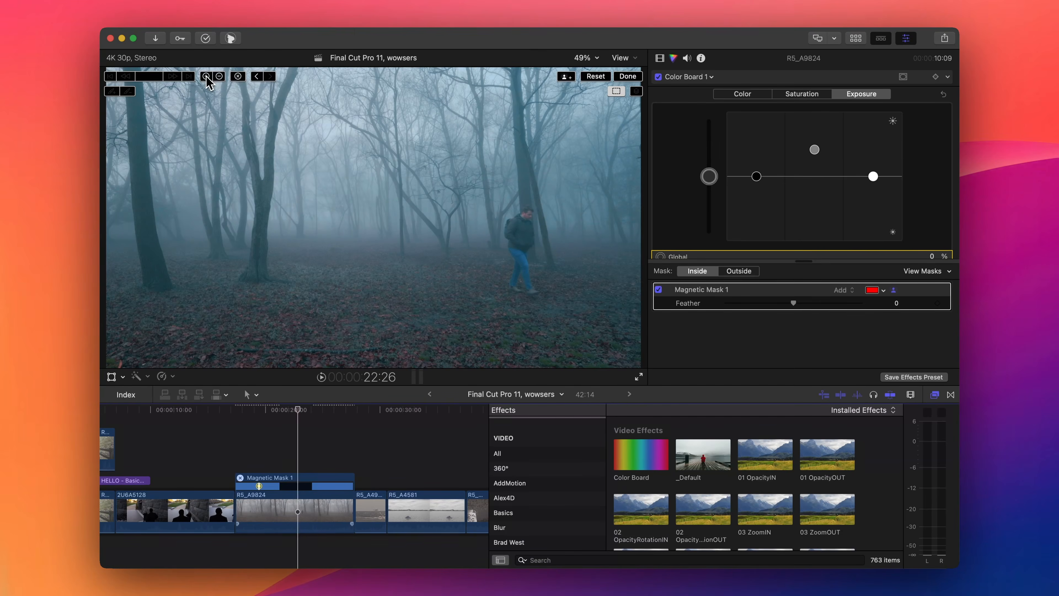
{"action": "left_click", "coordinate": [529, 228]}
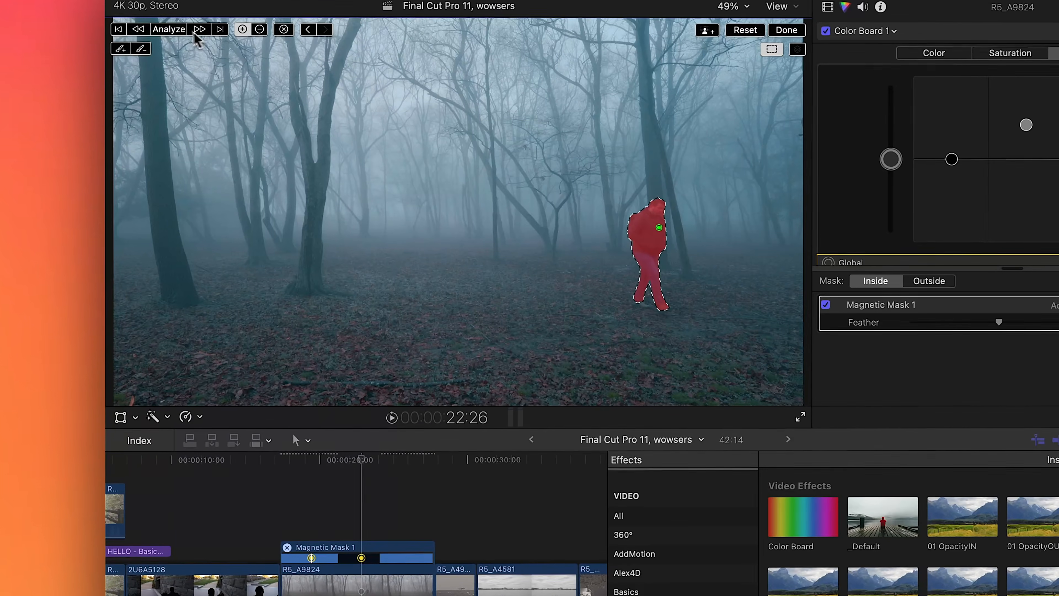
{"action": "left_click", "coordinate": [183, 30]}
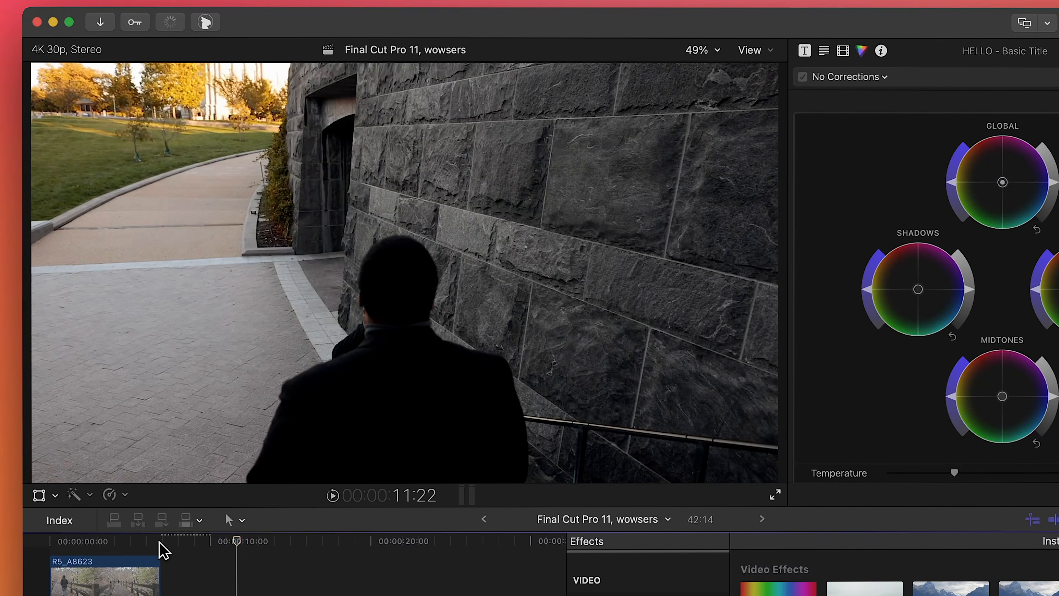
Apply a Magnetic Mask to the man holding the camera at the start of clip 2U6A5128.
{"action": "left_click", "coordinate": [160, 542]}
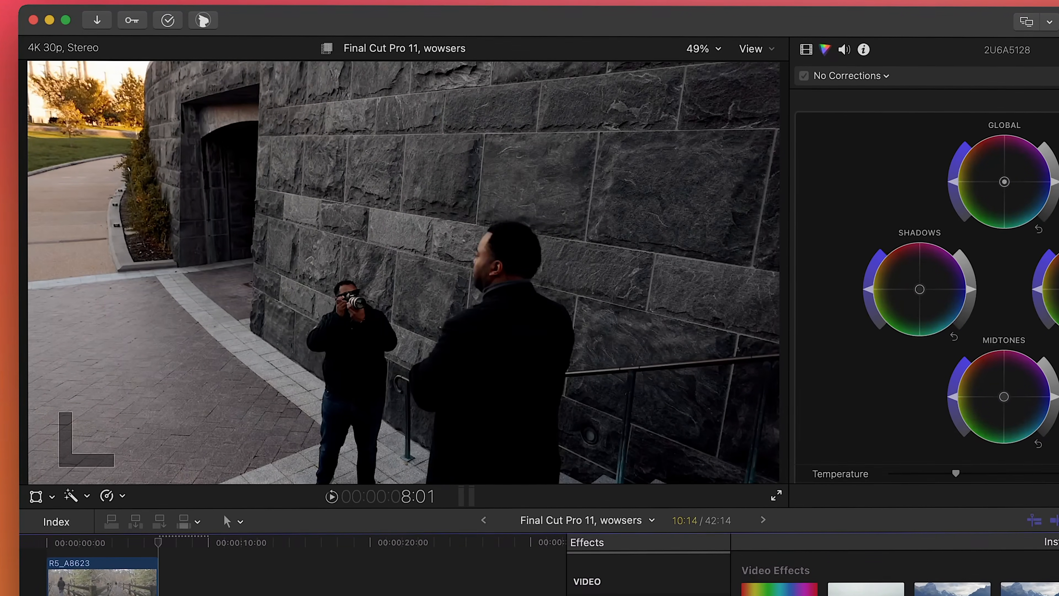
{"action": "left_click", "coordinate": [354, 352]}
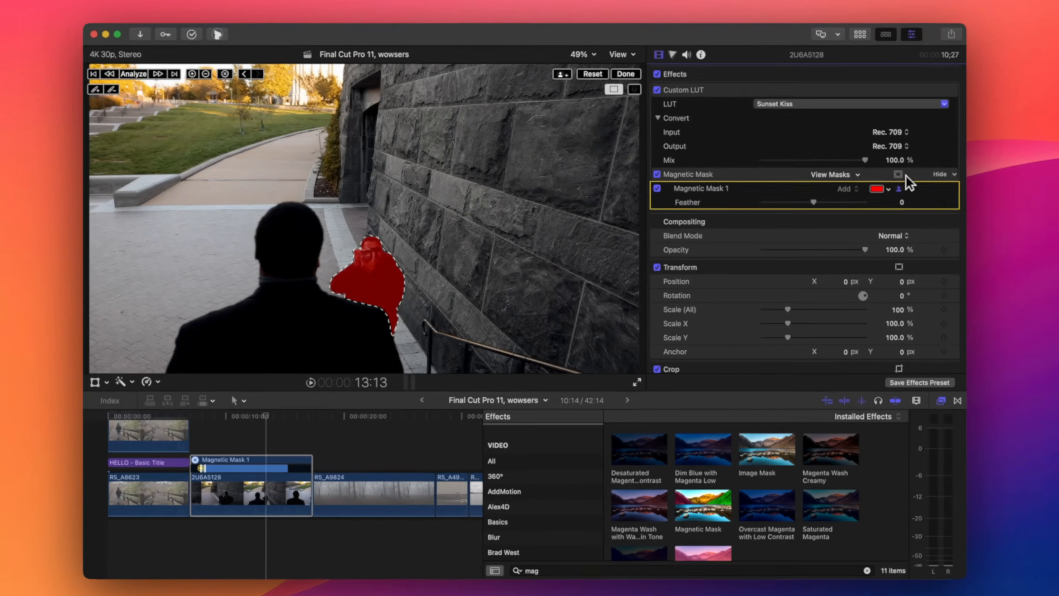
Add a second Magnetic Mask for the foreground man in clip 2U6A5128 and toggle showing only the active mask.
{"action": "left_click", "coordinate": [893, 174]}
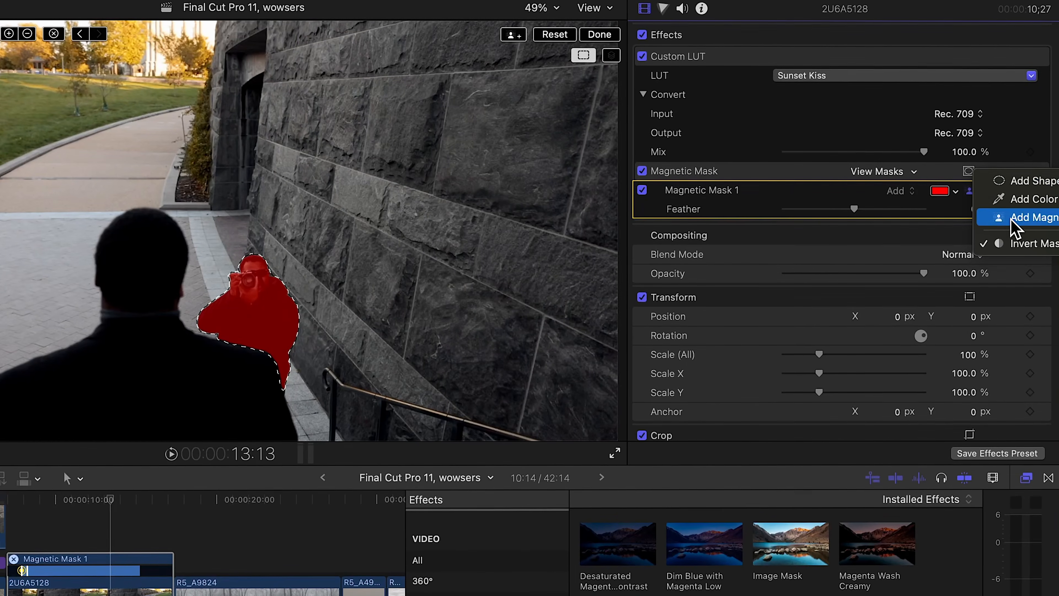
{"action": "left_click", "coordinate": [1013, 221]}
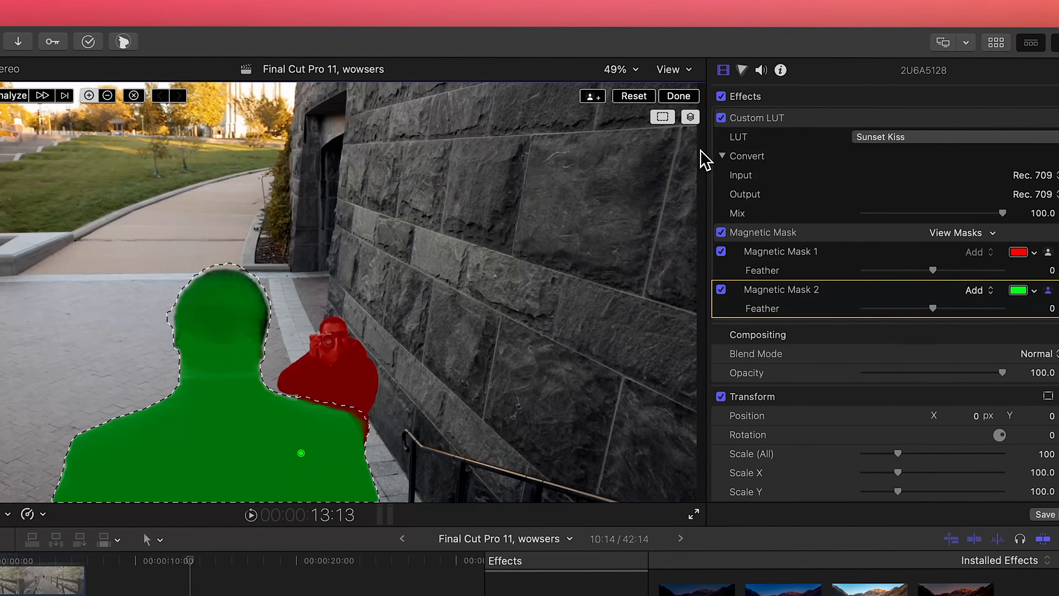
{"action": "left_click", "coordinate": [695, 111]}
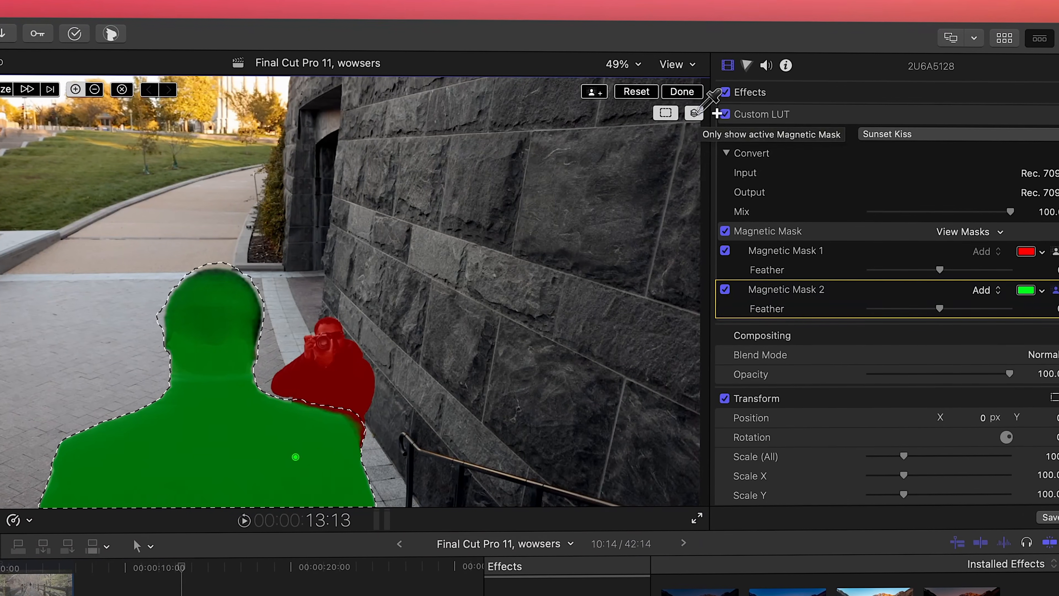
Toggle the active-mask-only display and switch the Invert Masks setting for the combined Magnetic Masks on clip 2U6A5128.
{"action": "left_click", "coordinate": [695, 113]}
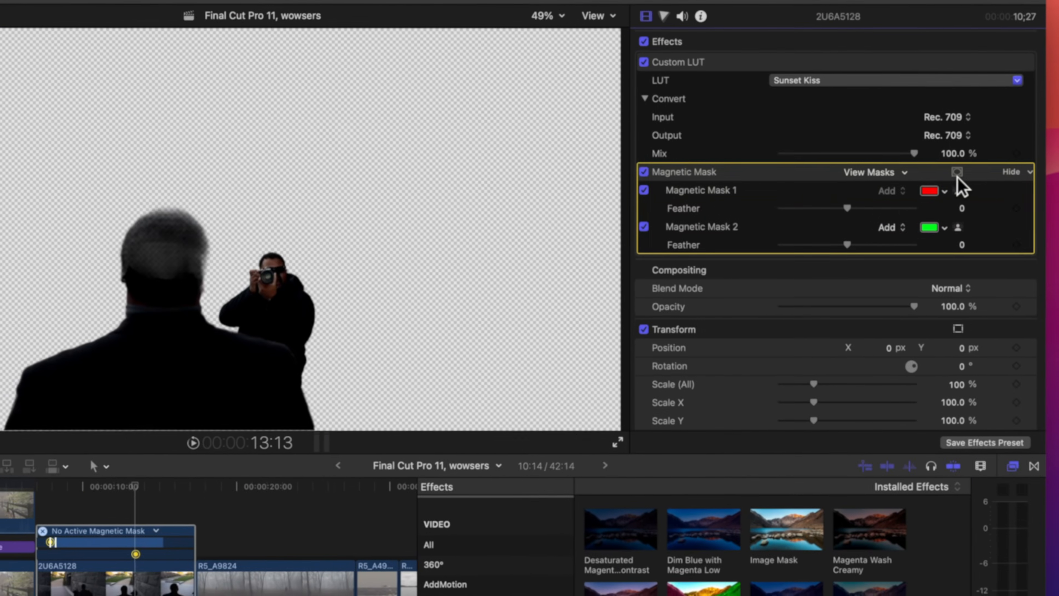
{"action": "left_click", "coordinate": [957, 172]}
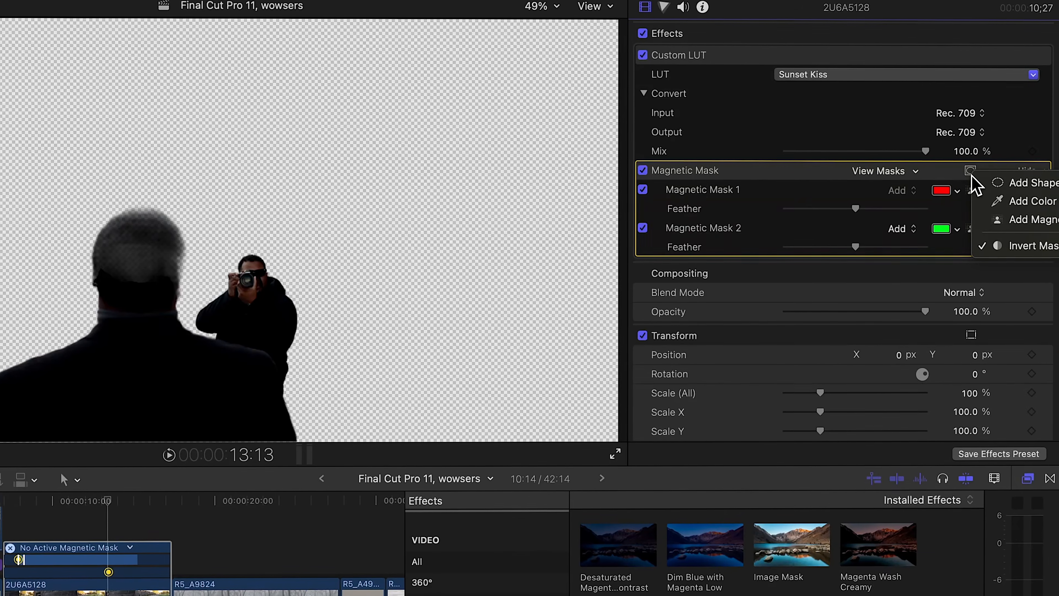
{"action": "left_click", "coordinate": [1005, 246]}
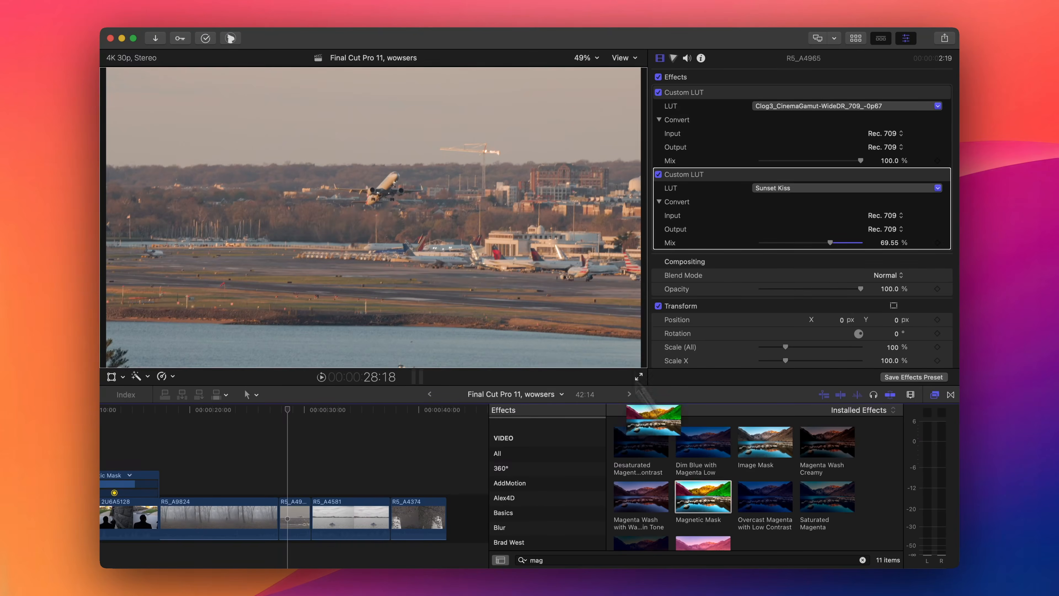
Apply a Magnetic Mask to the airplane taking off in clip R5_A4965, including its fuselage and both wings.
{"action": "left_click", "coordinate": [378, 202]}
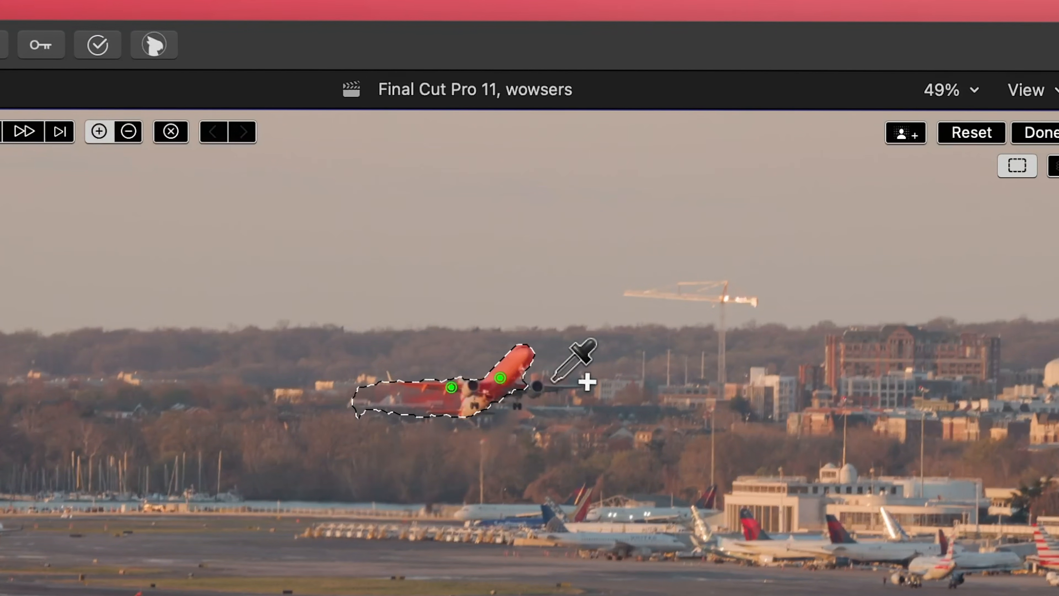
{"action": "left_click", "coordinate": [968, 88]}
{"action": "left_click", "coordinate": [959, 276]}
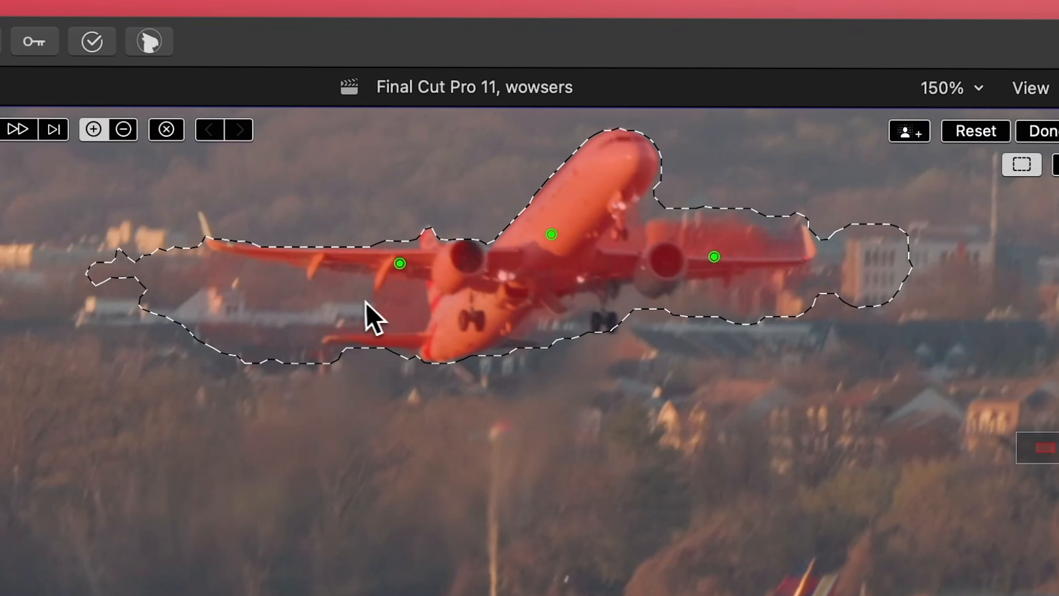
Refine the airplane's mask by excluding background around the wings and adding back the belly and tail section.
{"action": "left_click", "coordinate": [406, 312]}
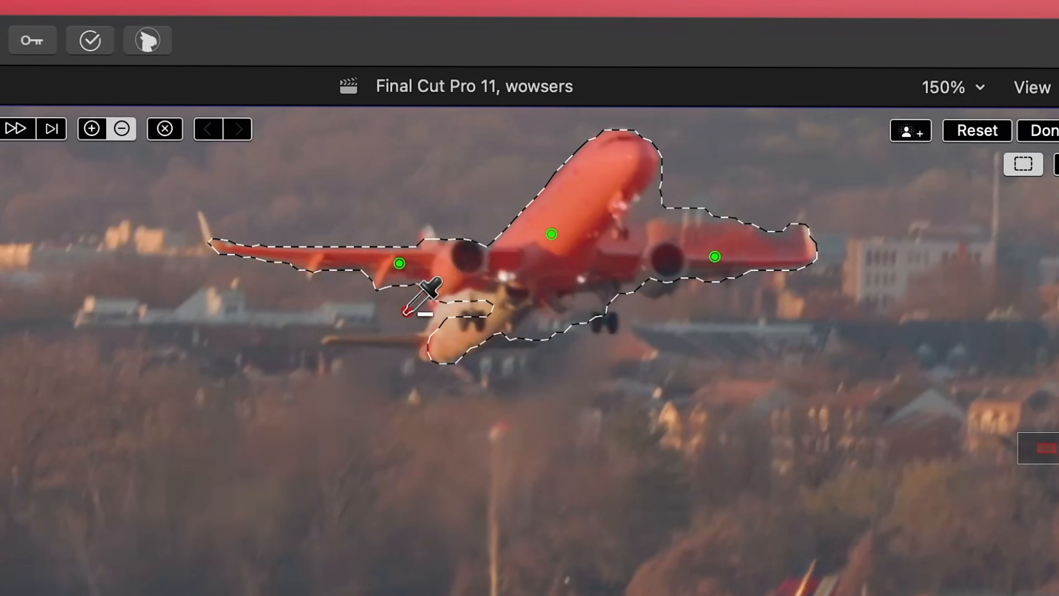
{"action": "left_click", "coordinate": [708, 230], "text": "alt"}
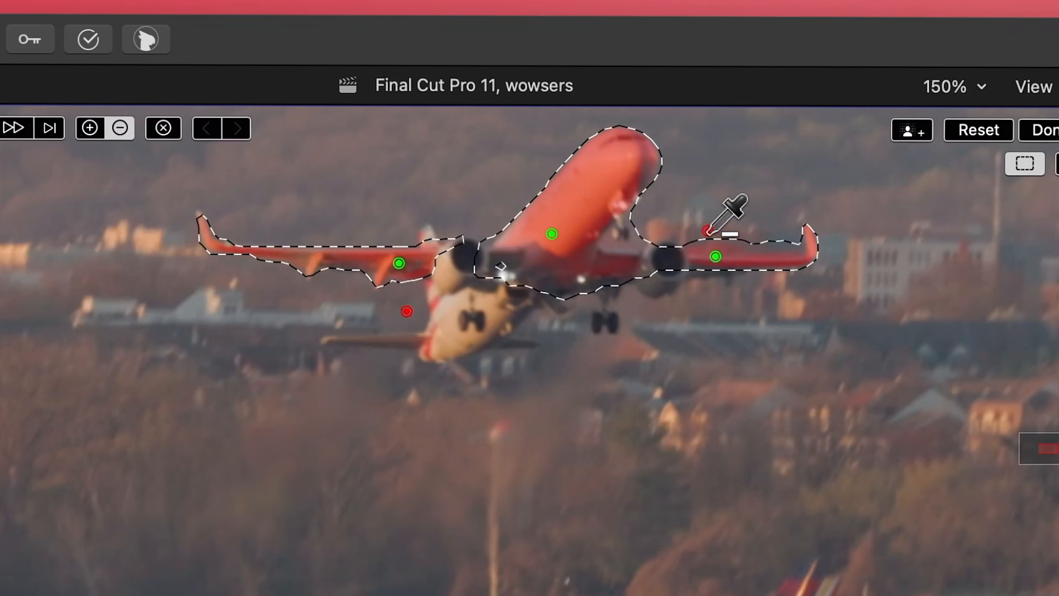
{"action": "left_click", "coordinate": [598, 268]}
{"action": "left_click", "coordinate": [474, 320]}
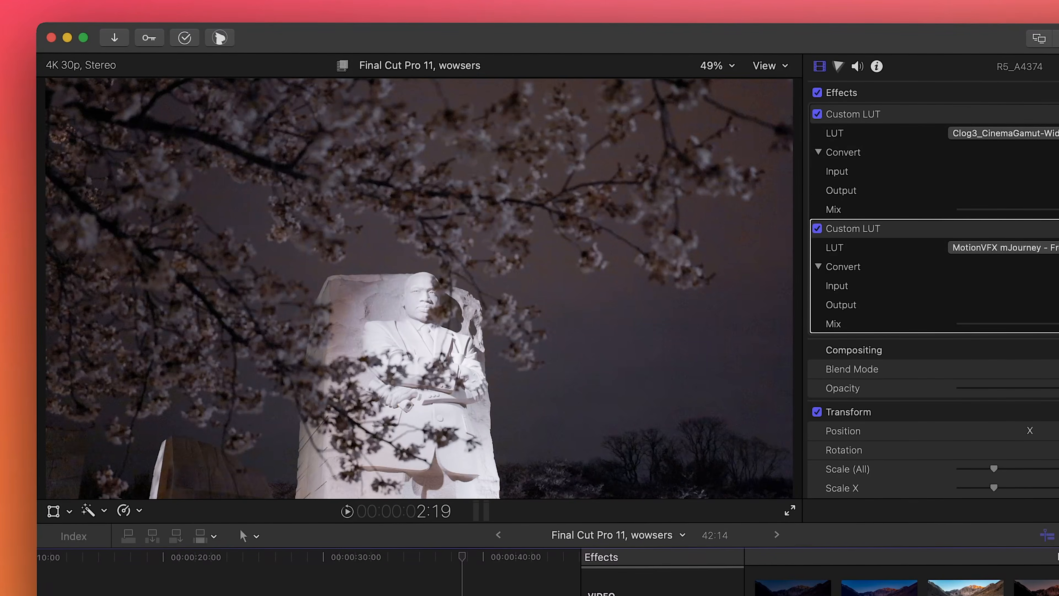
Apply a Magnetic Mask to the white stone statue in clip R5_A4374.
{"action": "left_click_drag", "start_coordinate": [775, 593], "coordinate": [394, 324]}
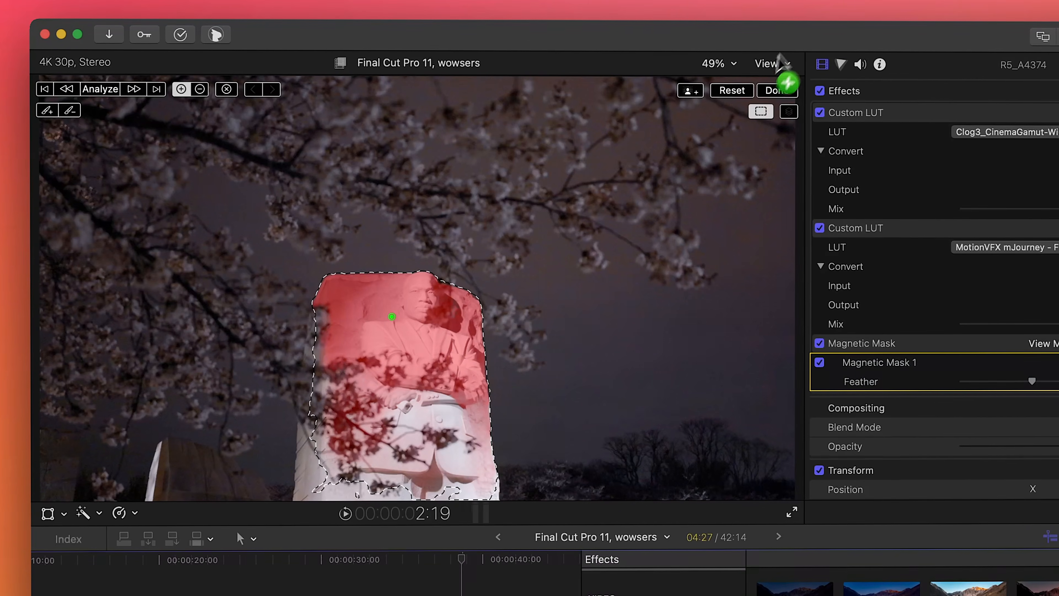
{"action": "left_click", "coordinate": [736, 181]}
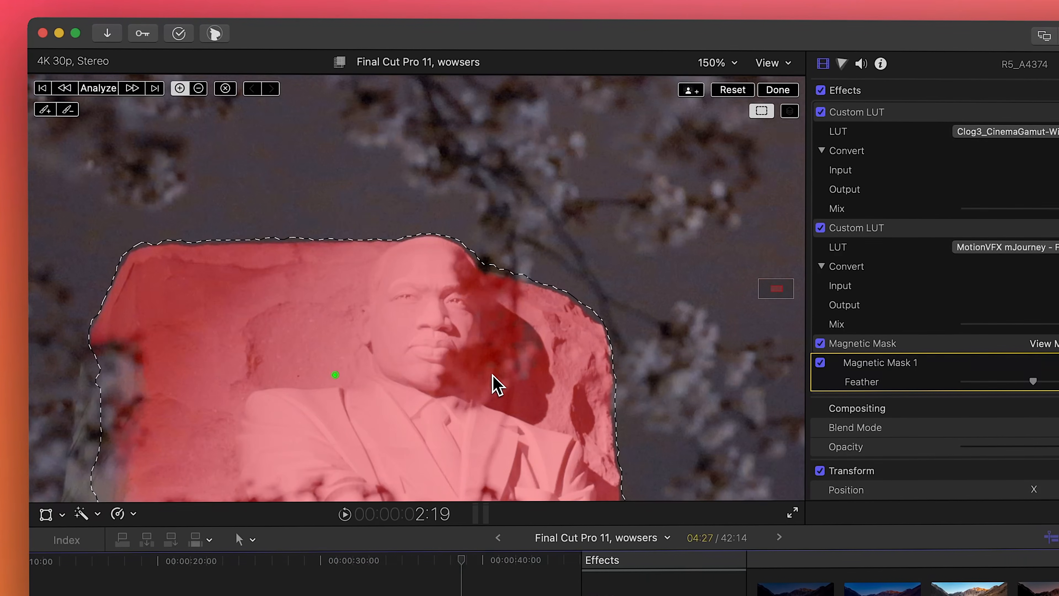
Refine the statue's mask by excluding the blossoms beside the face and adding the stone area next to them.
{"action": "left_click", "coordinate": [518, 372], "text": "alt"}
{"action": "left_click", "coordinate": [552, 342]}
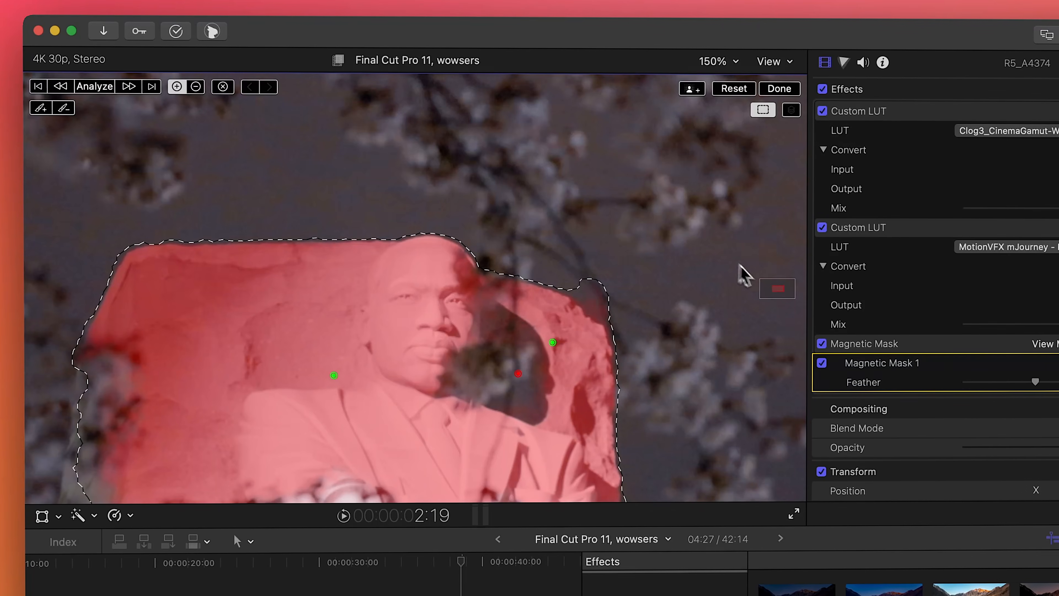
{"action": "left_click_drag", "start_coordinate": [764, 288], "coordinate": [768, 297]}
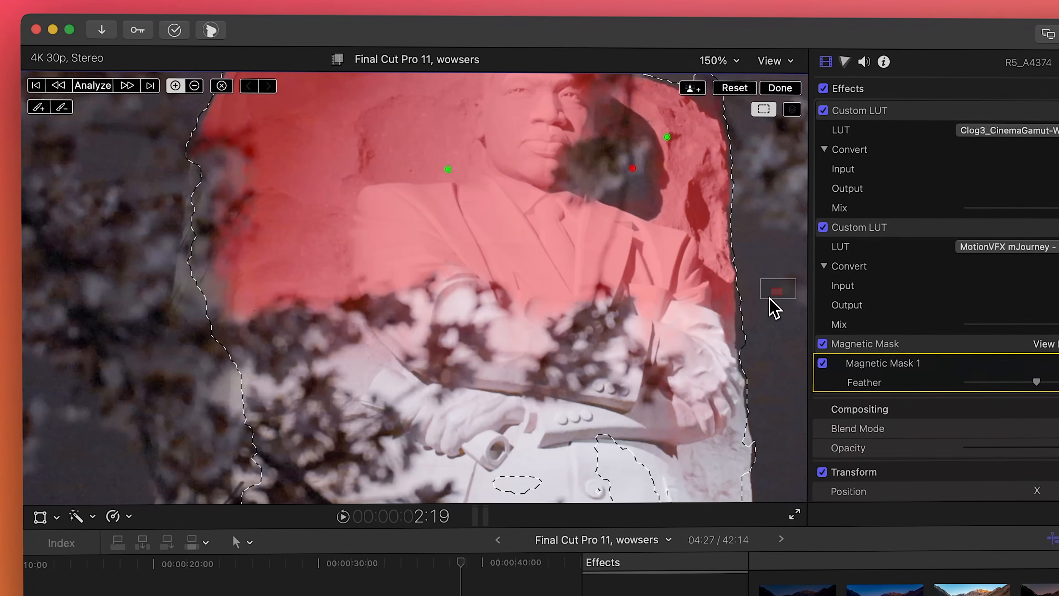